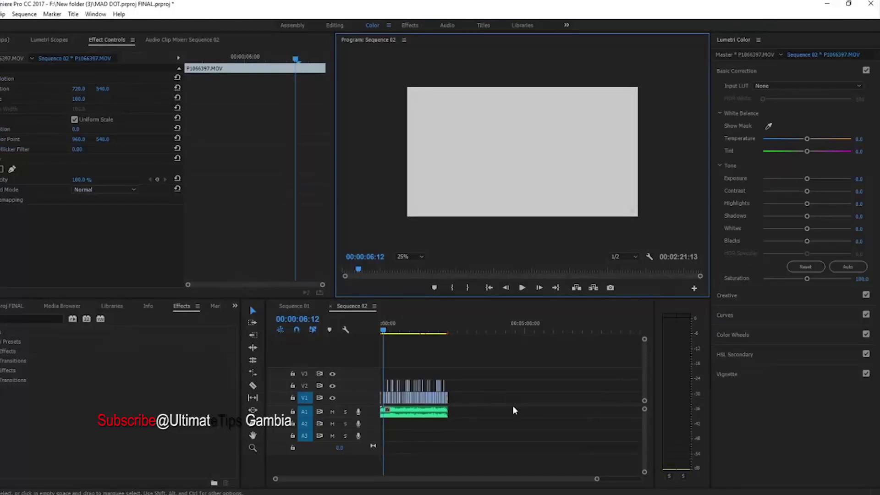
Delete the Barn Doors transition from the start of the first clip on video track V1.
left_click(593, 480)
left_click_drag(596, 480, 451, 479)
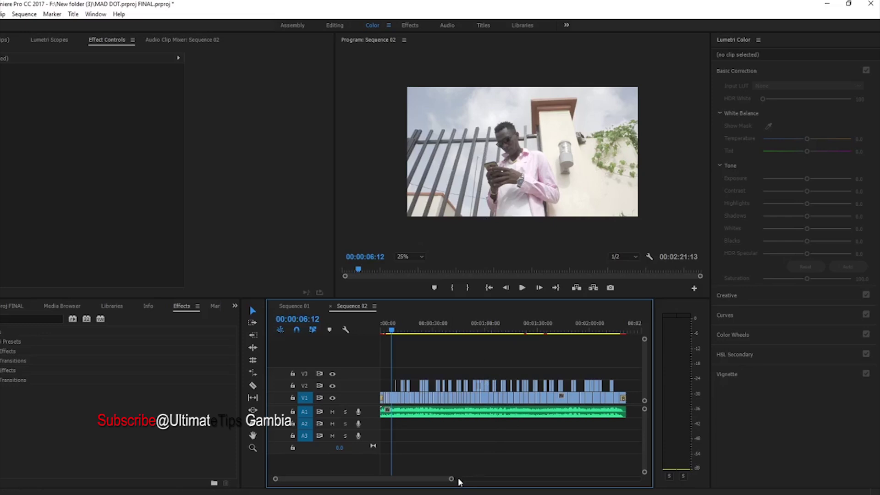
left_click_drag(453, 480, 430, 483)
left_click_drag(400, 324, 352, 326)
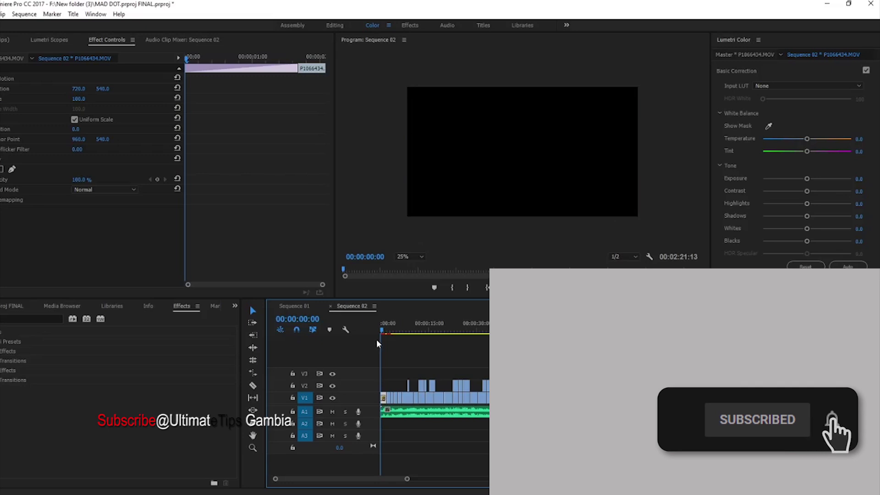
mouse_move(409, 478)
left_mouse_down()
mouse_move(340, 478)
mouse_move(417, 469)
left_mouse_up()
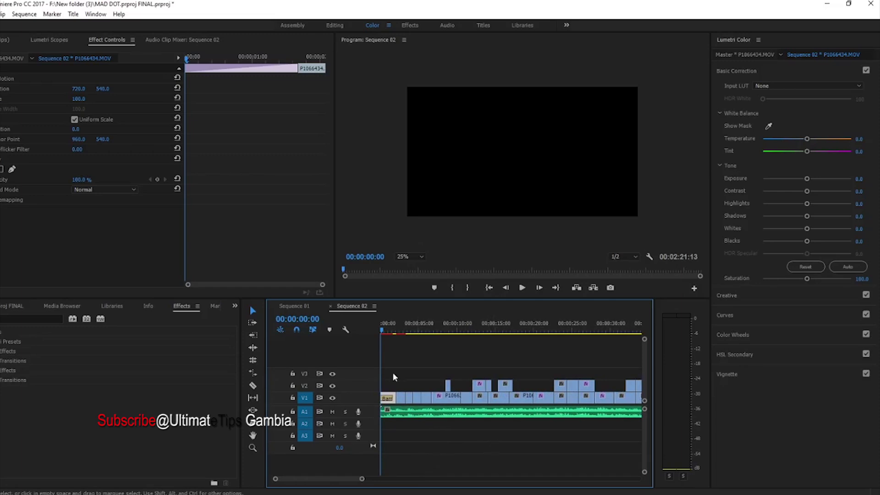
left_click(386, 399)
left_click(385, 396)
left_click_drag(372, 481, 315, 478)
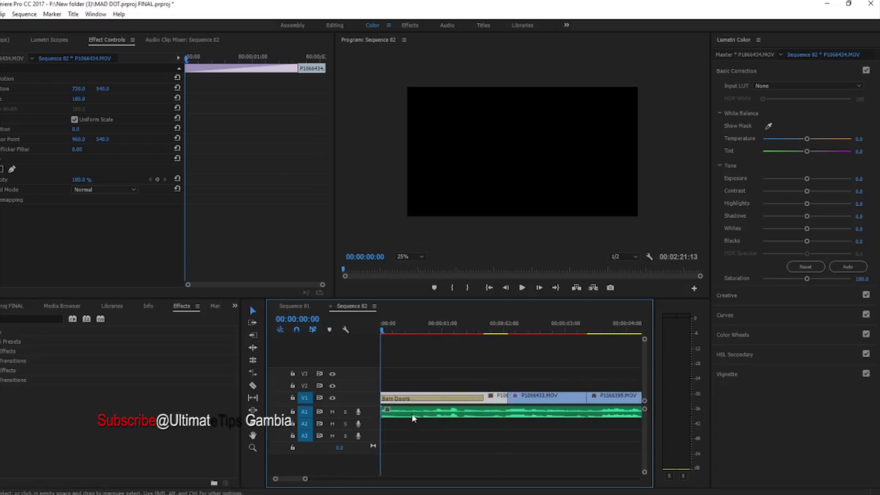
left_click(409, 400)
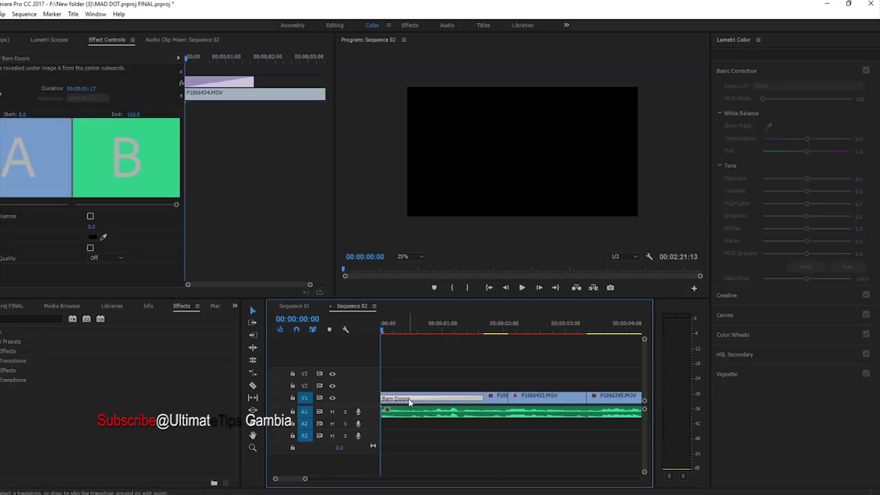
key("Delete")
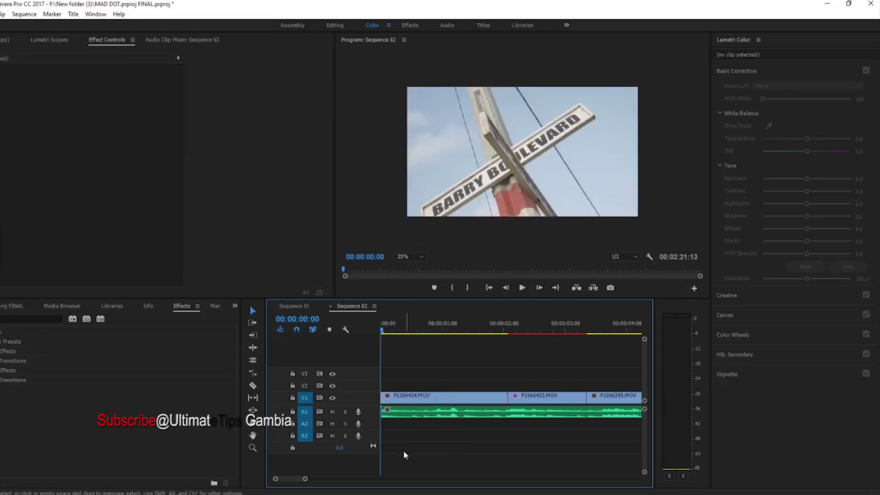
Play the opening of Sequence 02 without the transition, stop playback and return the playhead to 00:00:00:00.
left_click_drag(305, 479, 382, 475)
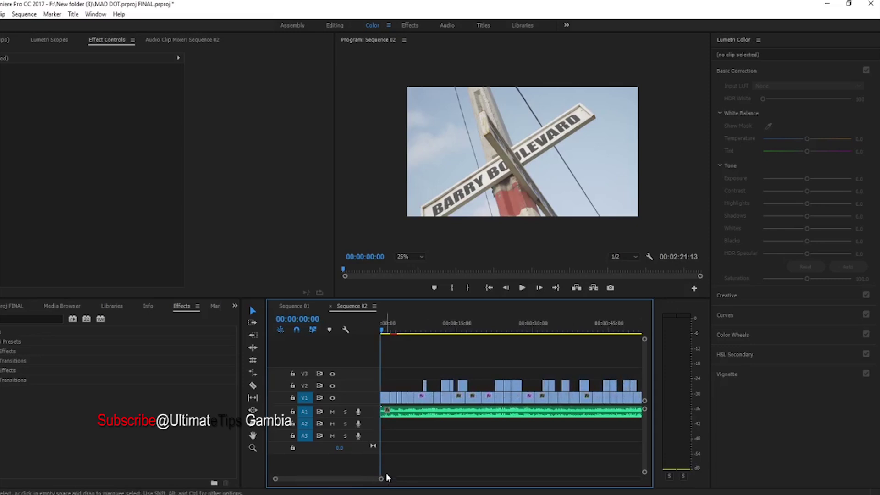
left_click_drag(382, 478, 536, 478)
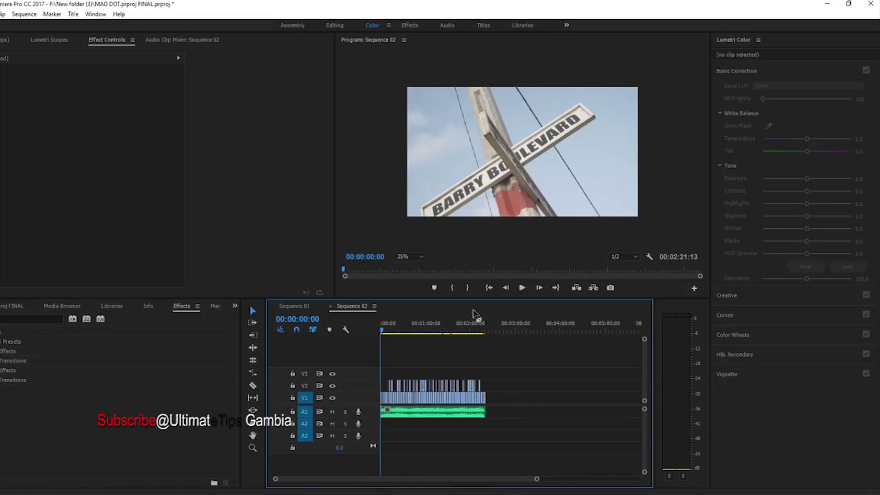
left_click(522, 288)
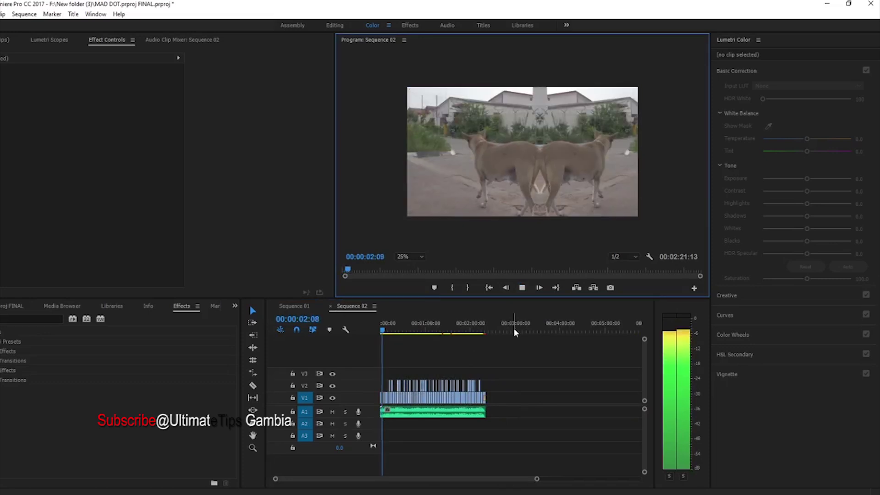
left_click_drag(536, 478, 470, 478)
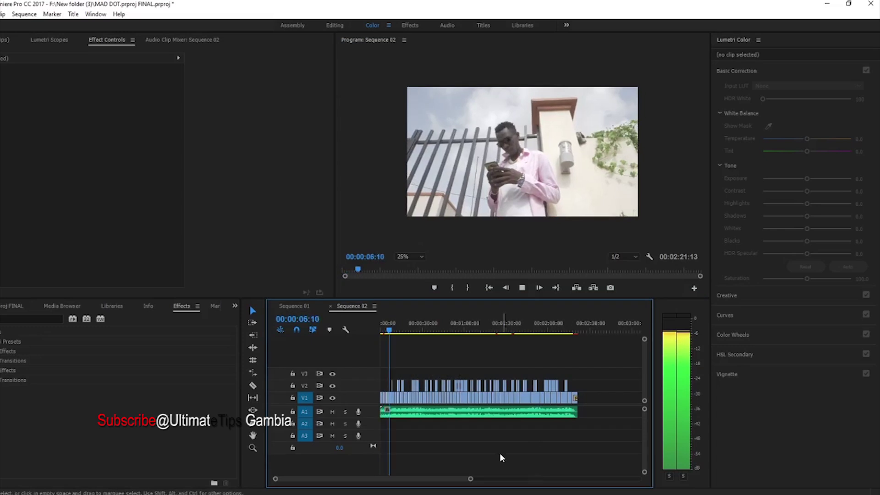
left_click(522, 288)
key("Home")
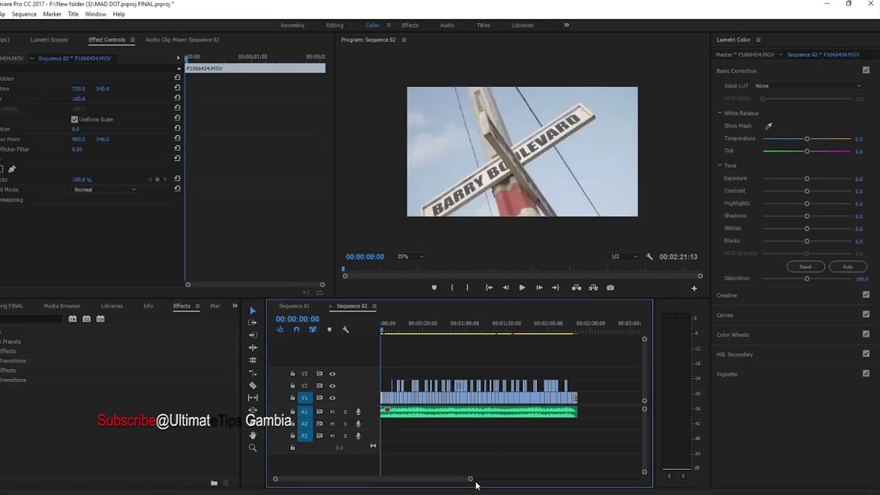
left_click_drag(471, 480, 406, 472)
left_click(434, 445)
left_click(382, 325)
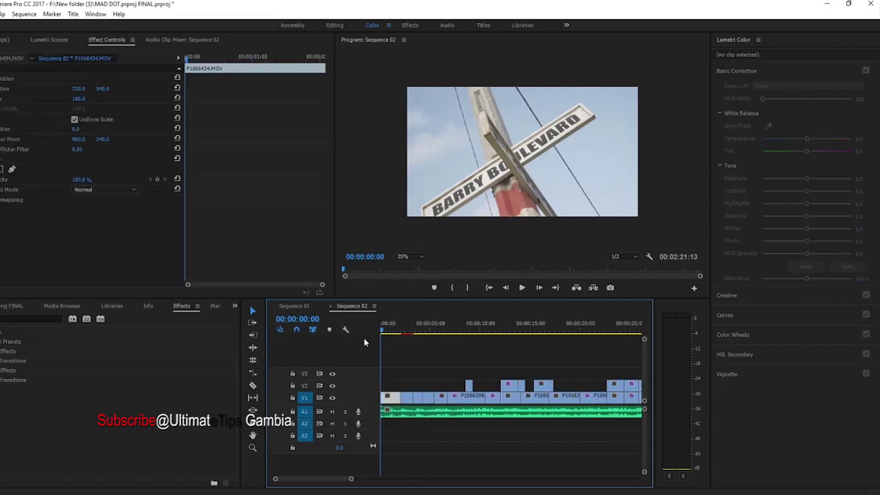
left_click(440, 464)
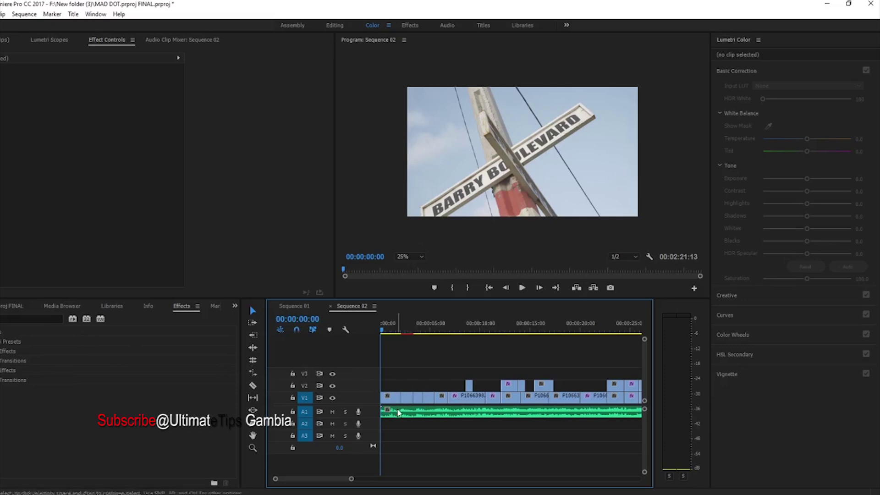
left_click(381, 324)
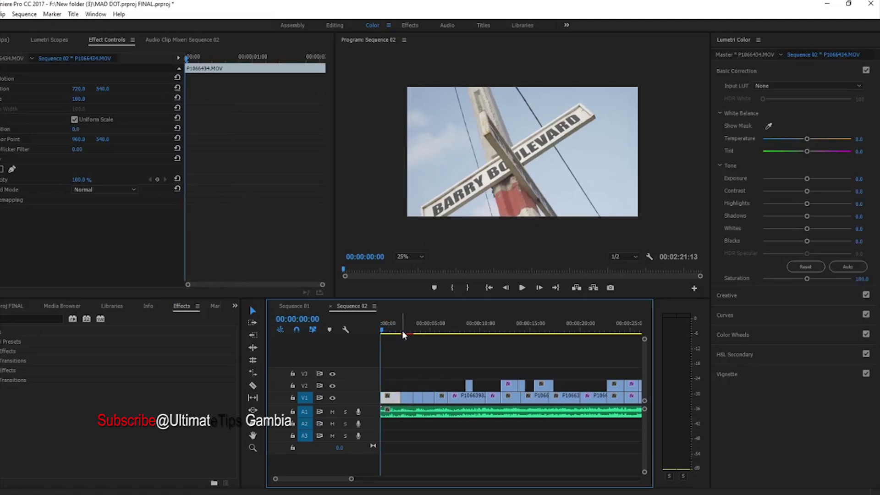
left_click(19, 325)
left_click(16, 319)
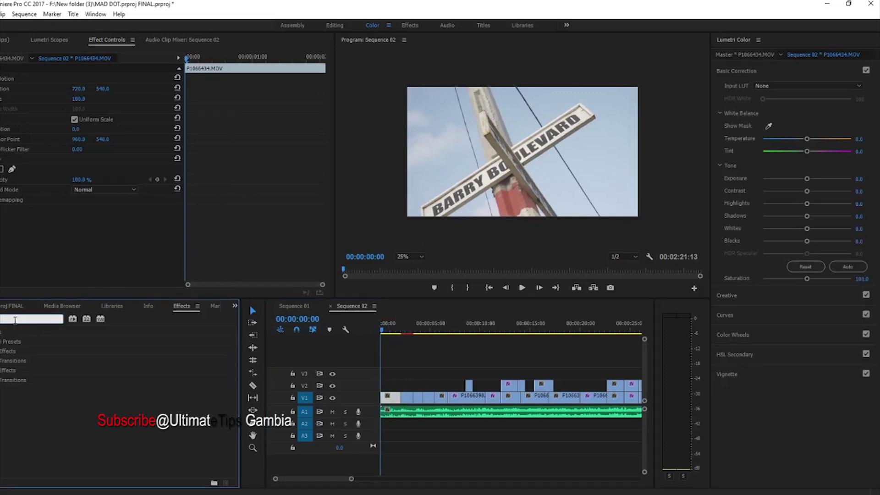
left_click(8, 362)
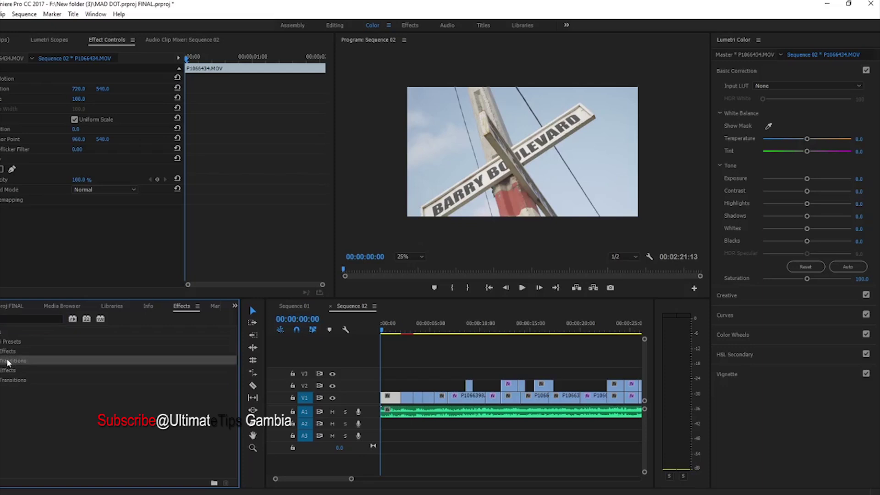
left_click(9, 351)
left_click(1, 319)
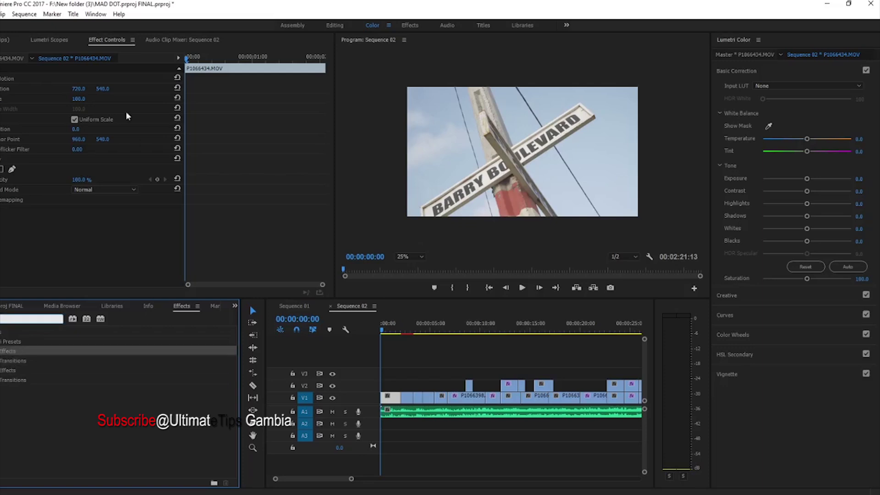
double_click(254, 7)
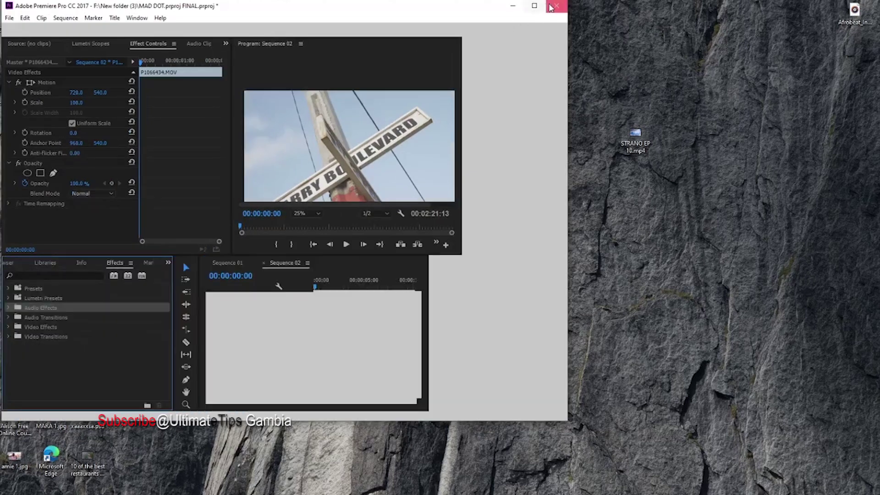
left_click(535, 6)
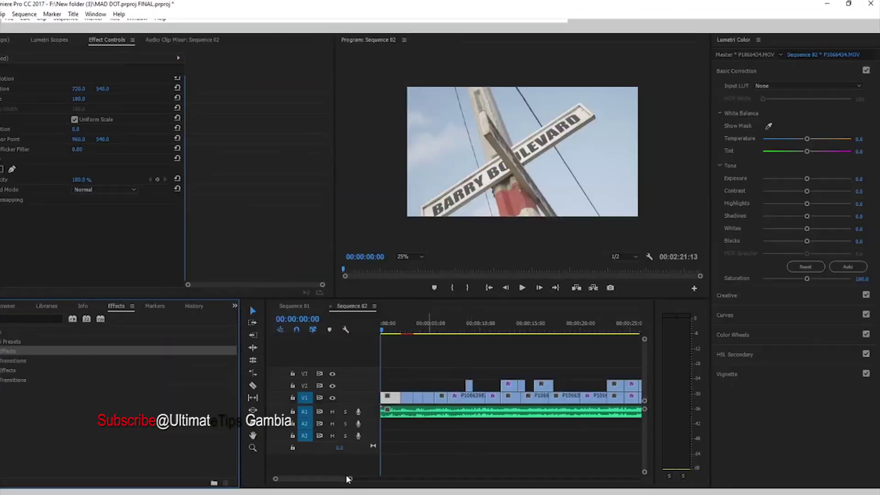
left_click(356, 480)
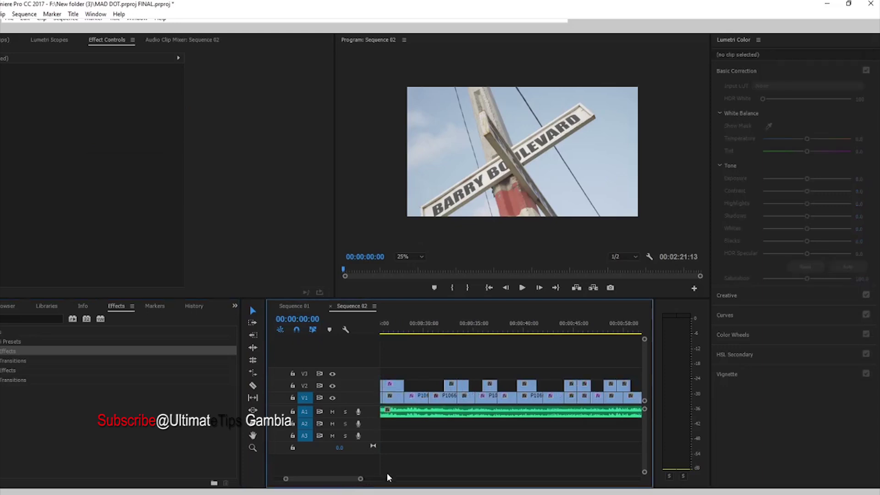
mouse_move(361, 479)
left_mouse_down()
mouse_move(484, 480)
mouse_move(415, 477)
left_mouse_up()
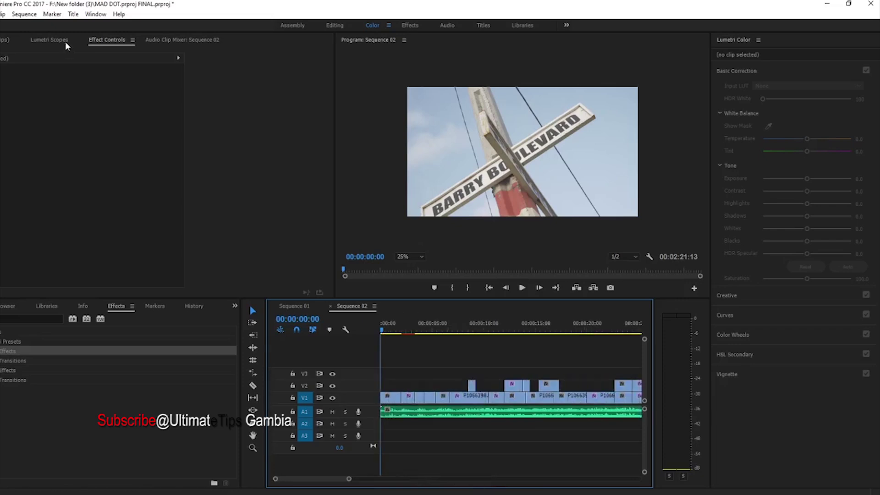
Search the effects for "bar" and apply the Barn Doors transition to the start of the first clip on V1.
left_click(97, 14)
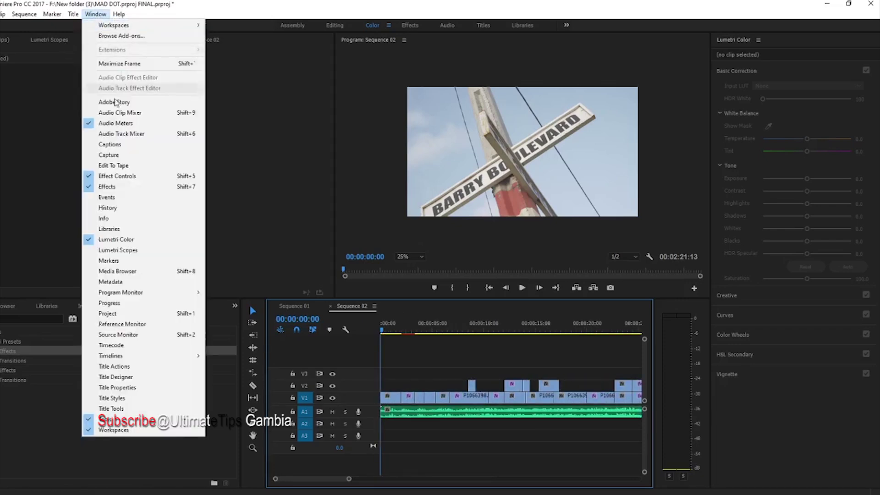
left_click(120, 186)
left_click(4, 317)
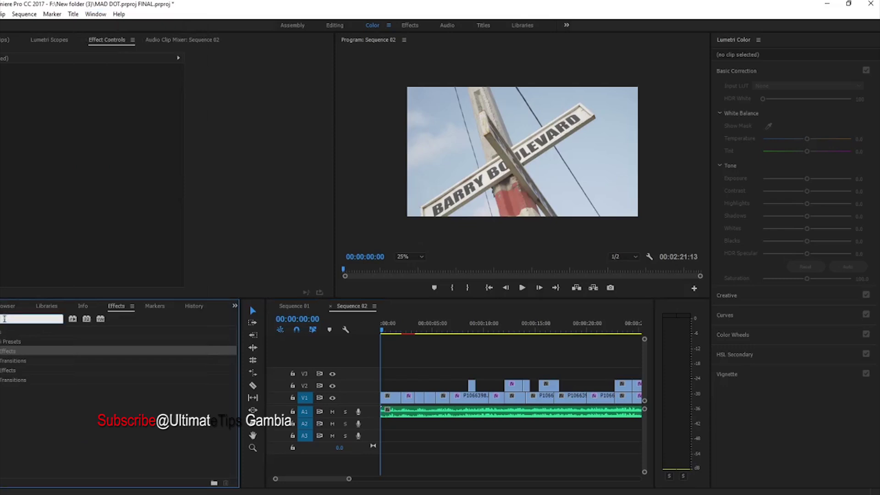
type("bar")
left_click(13, 402)
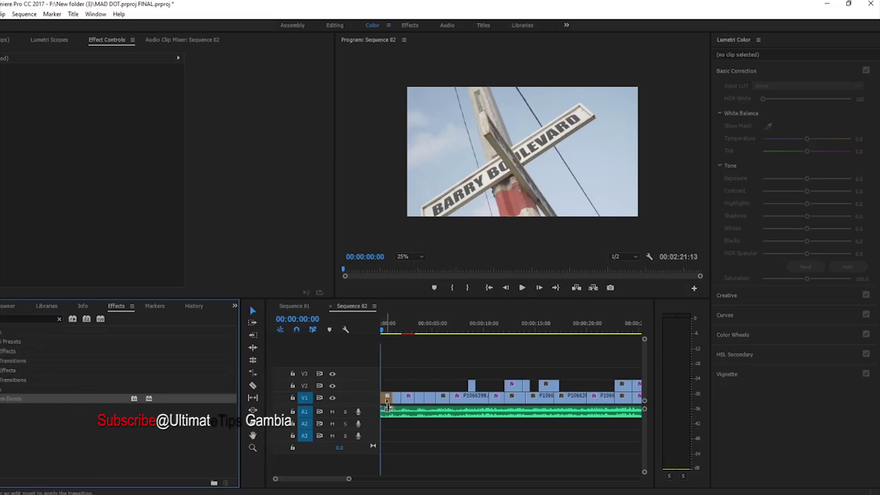
left_click_drag(387, 406, 387, 405)
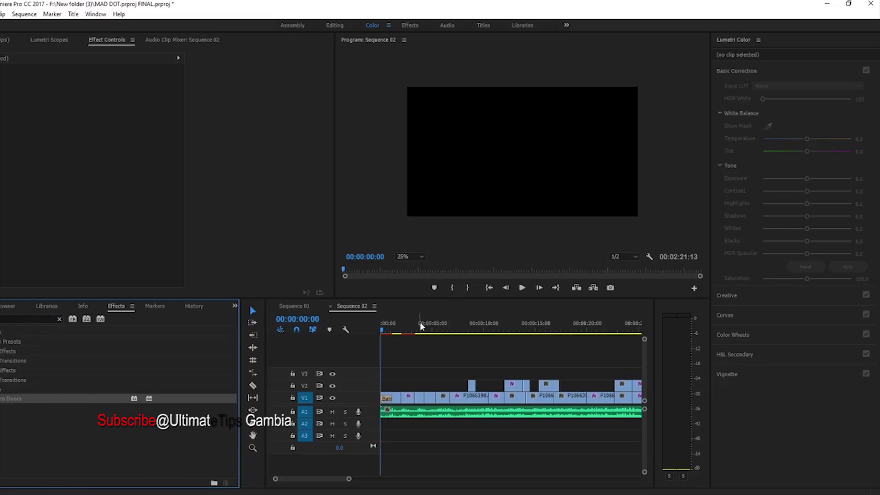
Preview the Barn Doors transition by playing the sequence twice from 00:00:00:00, stopping just after the transition ends.
left_click_drag(389, 322, 372, 320)
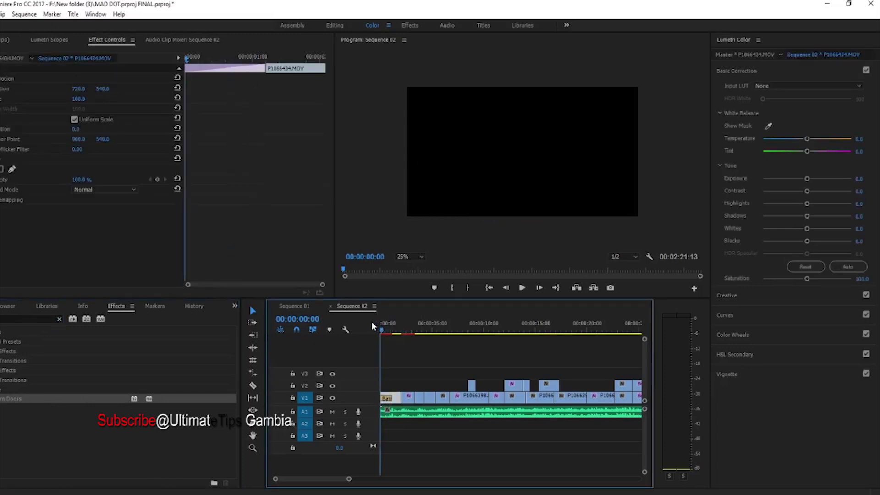
left_click(522, 289)
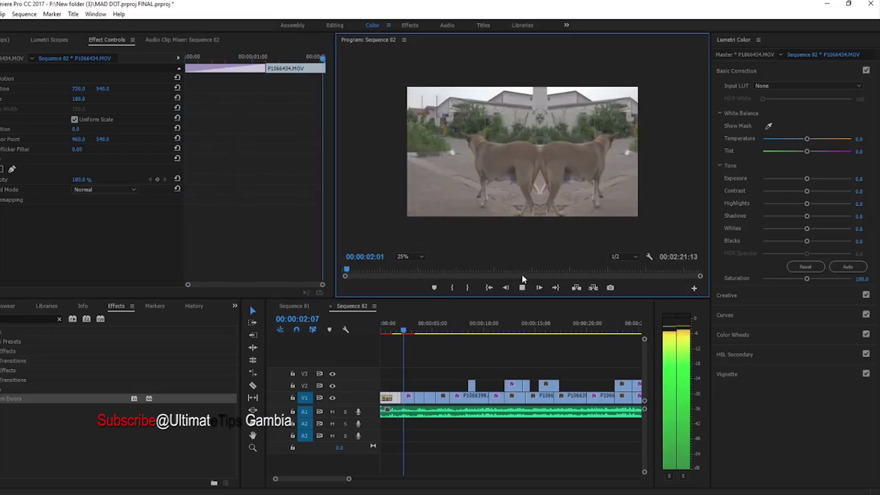
left_click_drag(389, 328, 353, 331)
left_click(378, 323)
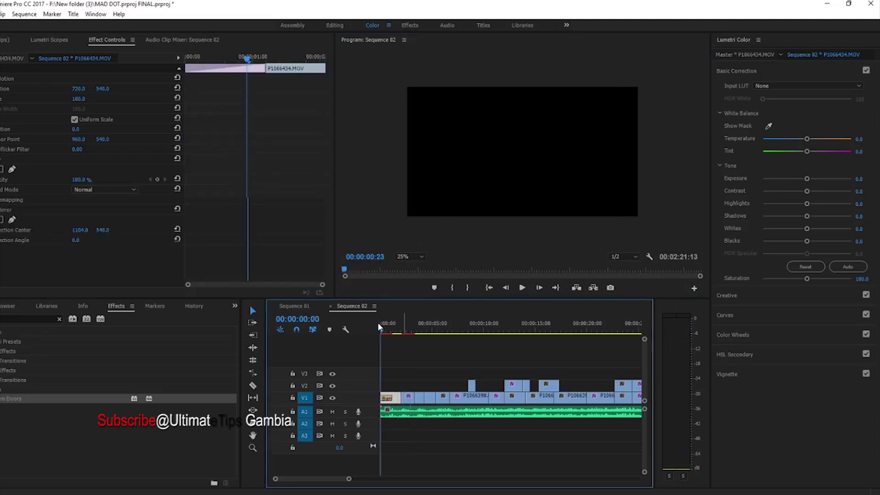
left_click(523, 288)
left_click(523, 288)
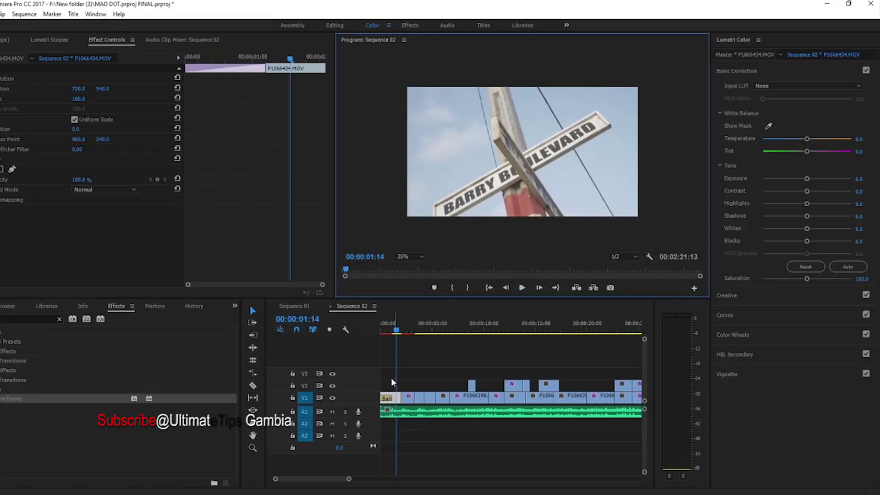
Delete the newly applied Barn Doors transition and replay the opening from the sequence start for comparison.
left_click(387, 398)
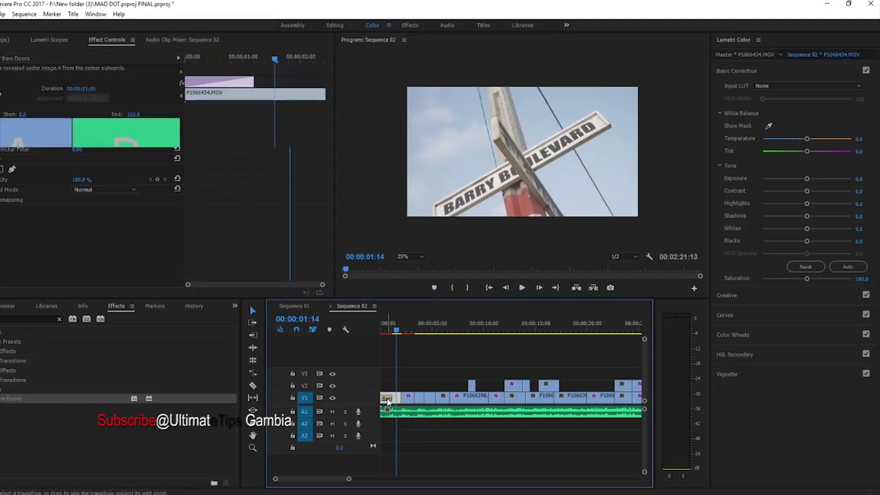
key("Delete")
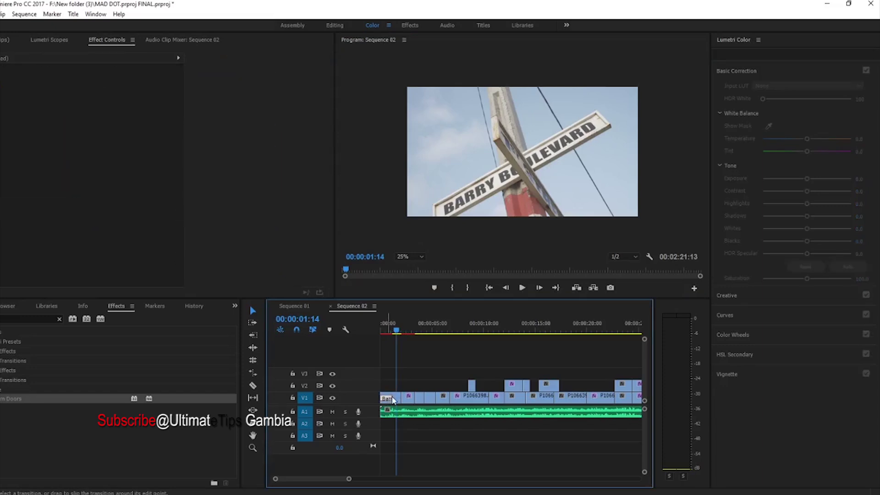
left_click_drag(400, 337, 357, 330)
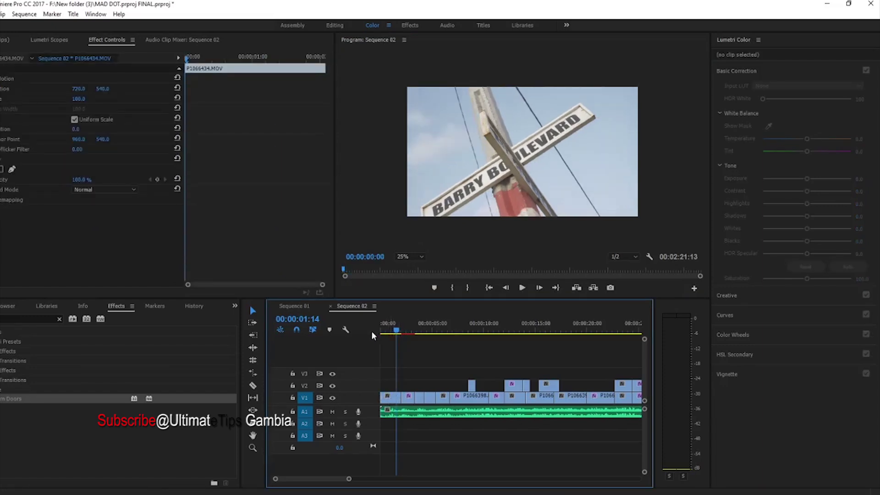
left_click(521, 287)
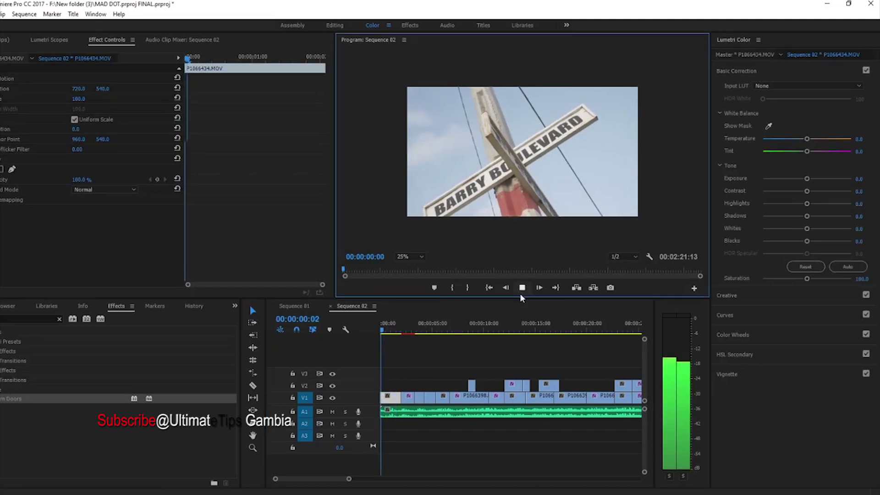
left_click_drag(395, 330, 359, 333)
Try to apply Barn Doors again at the start of the first V1 clip, keeping the playhead at 00:00:00:00.
left_click_drag(10, 398, 379, 398)
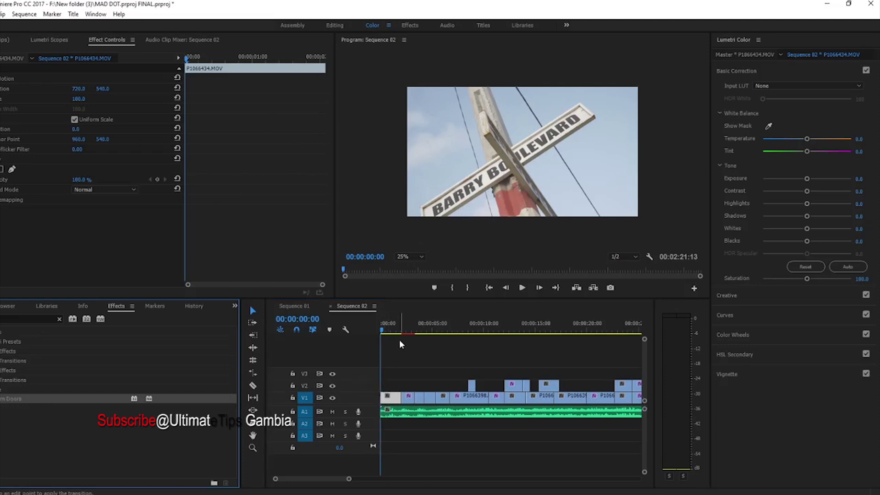
left_click_drag(388, 329, 372, 331)
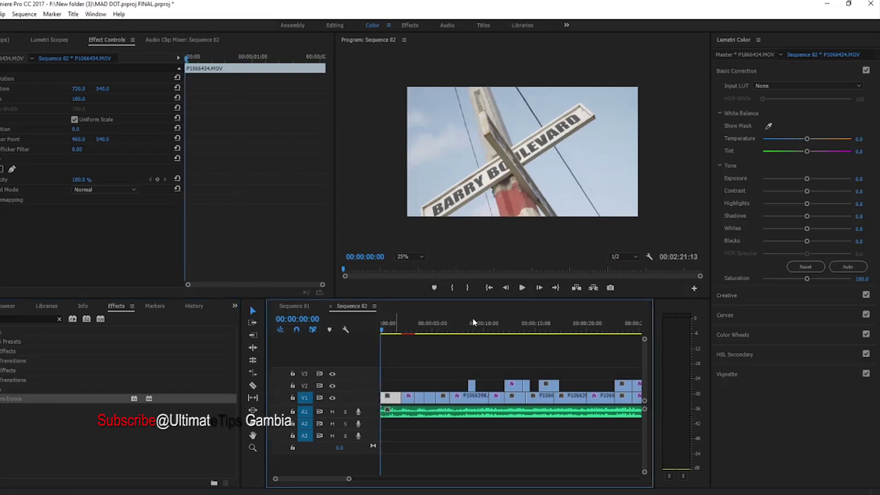
Try to add the Barn Doors transition to the opening V1 clip, moving the playhead to 00:00:00:10 between attempts.
left_click(429, 357)
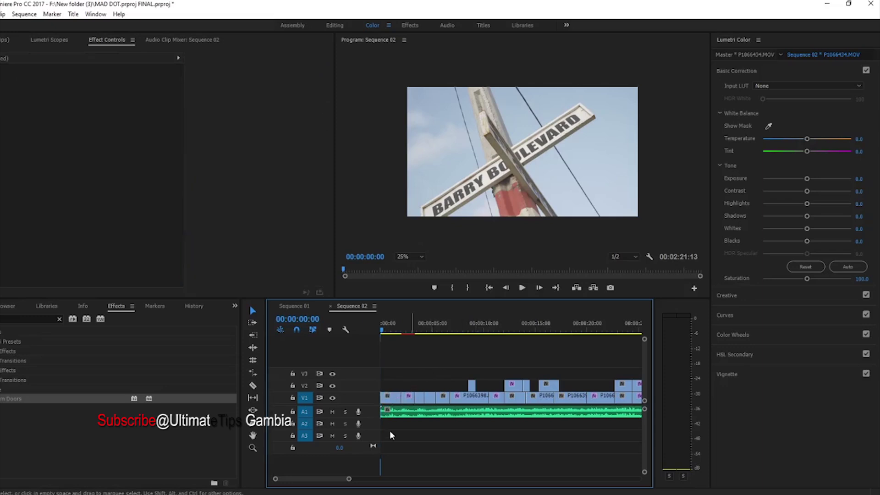
left_click_drag(69, 399, 385, 399)
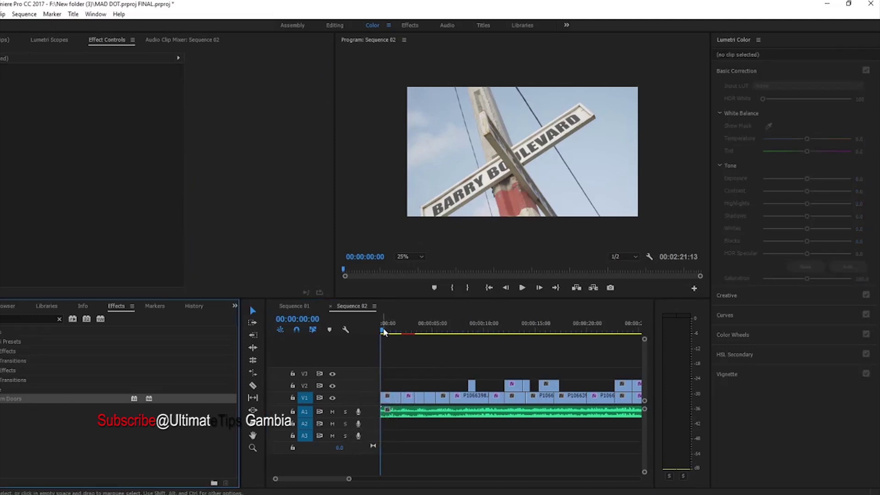
left_click_drag(383, 330, 385, 329)
left_click_drag(6, 401, 378, 405)
left_click(389, 409)
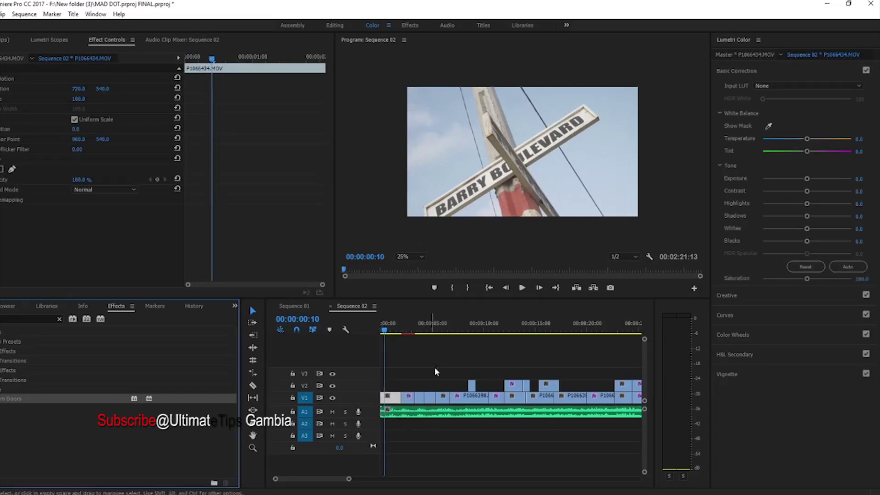
Return the playhead to 00:00:00:00 and play the opening of the sequence.
left_click_drag(391, 328, 358, 337)
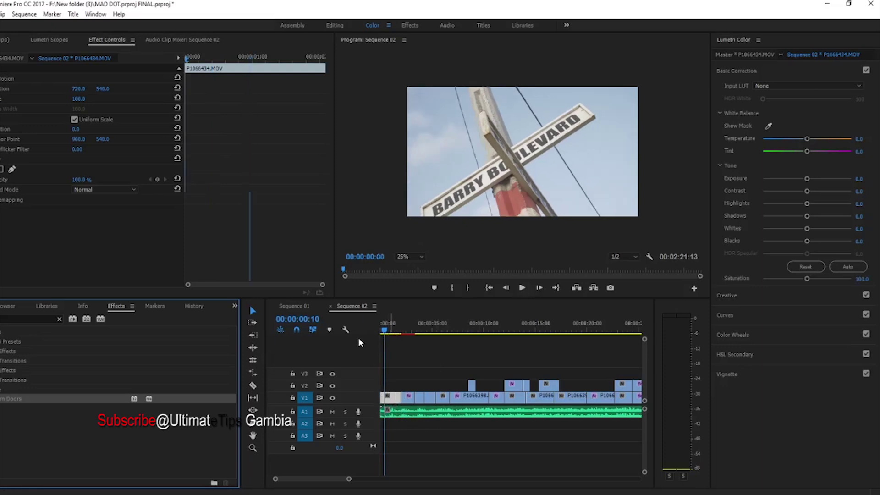
left_click(543, 314)
left_click(521, 287)
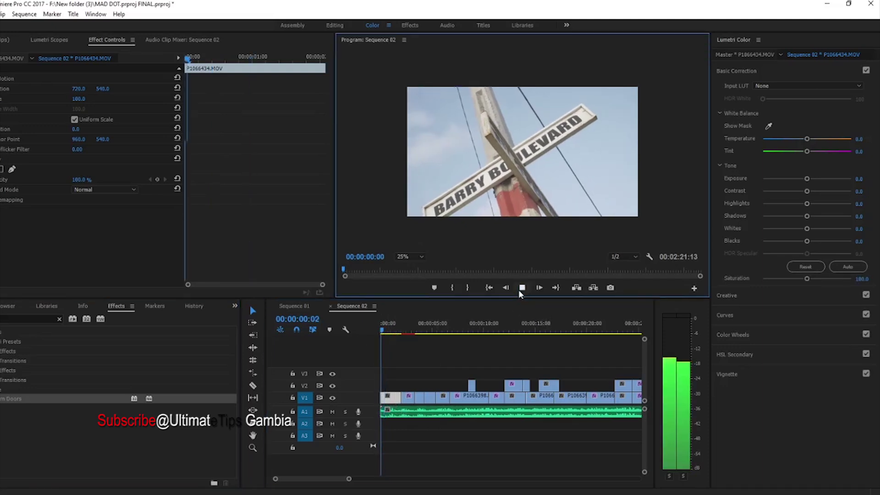
Apply Barn Doors at the cut between the first two clips on V1 and play through it, stopping at 00:00:04:08.
left_click(375, 477)
left_click_drag(349, 479, 351, 478)
left_click_drag(42, 399, 454, 393)
left_click_drag(397, 403, 402, 402)
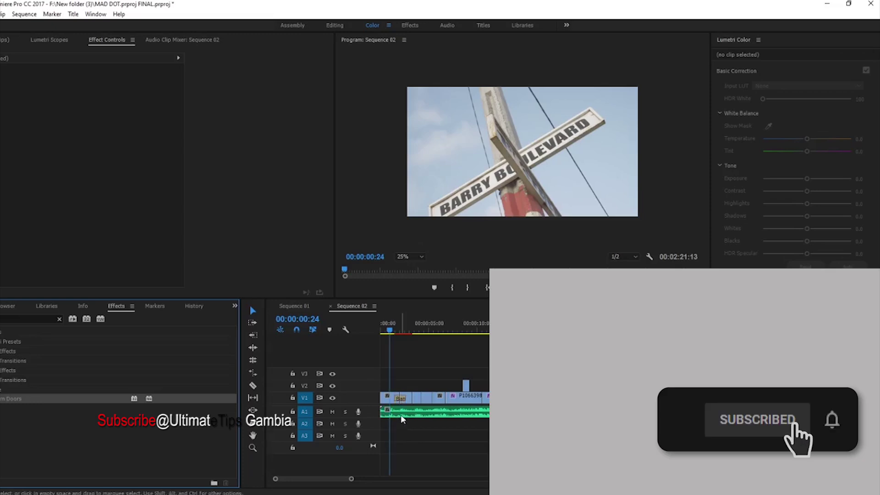
left_click(522, 288)
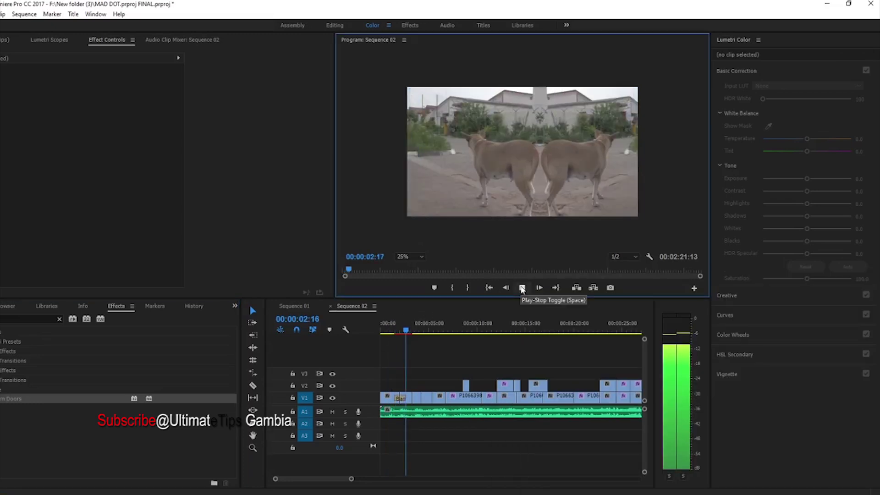
key("space")
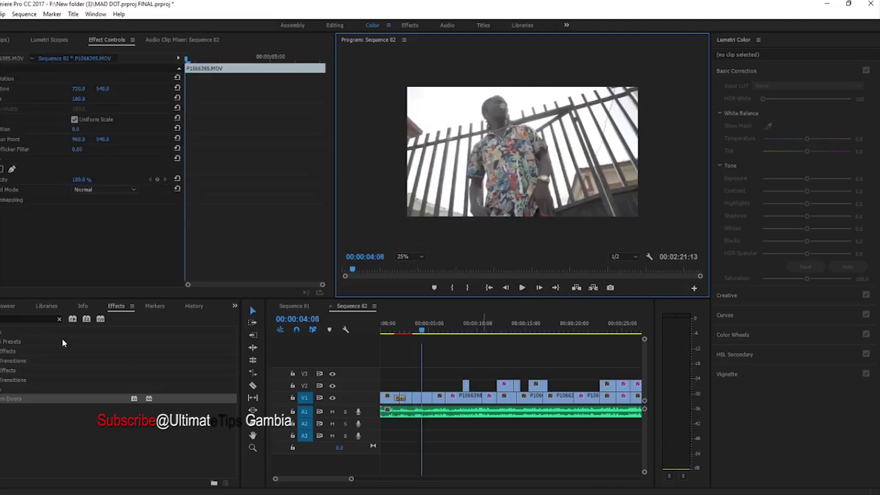
Search the effects for "cro" and apply Cross Dissolve at the V1 cut at 00:00:04:08.
left_click(4, 318)
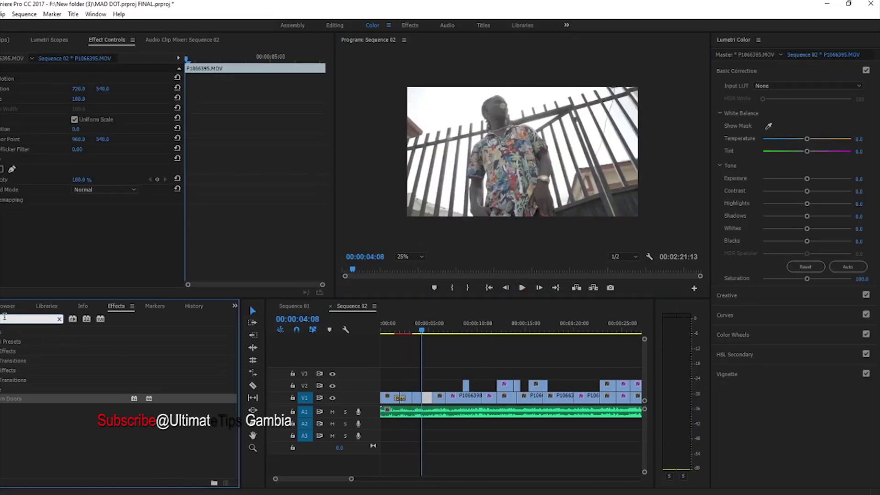
key("BackSpace")
key("BackSpace")
key("BackSpace")
key("BackSpace")
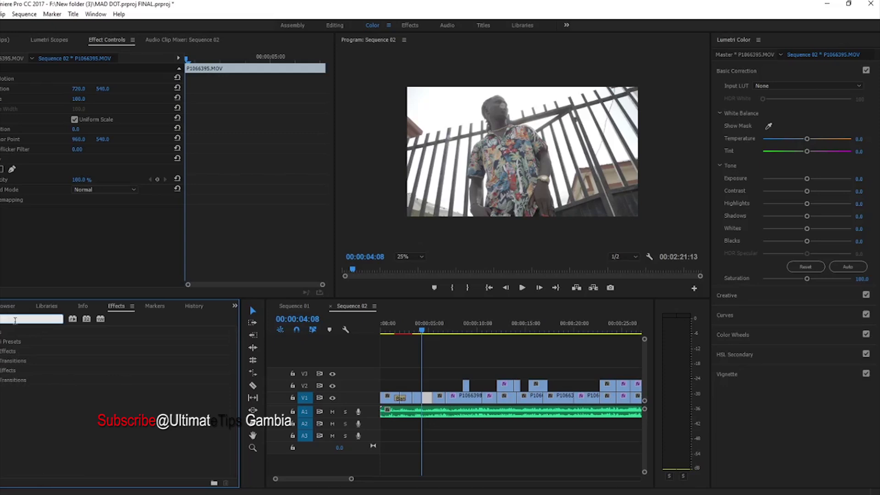
type("cro")
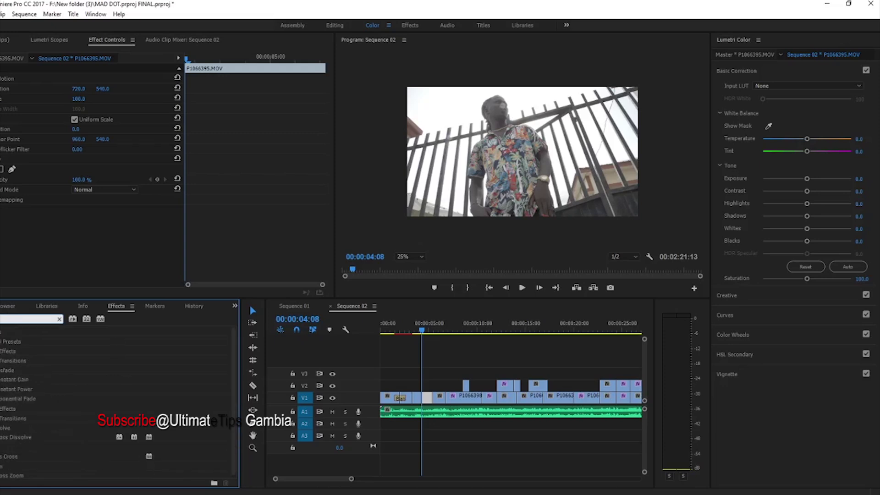
left_click(390, 473)
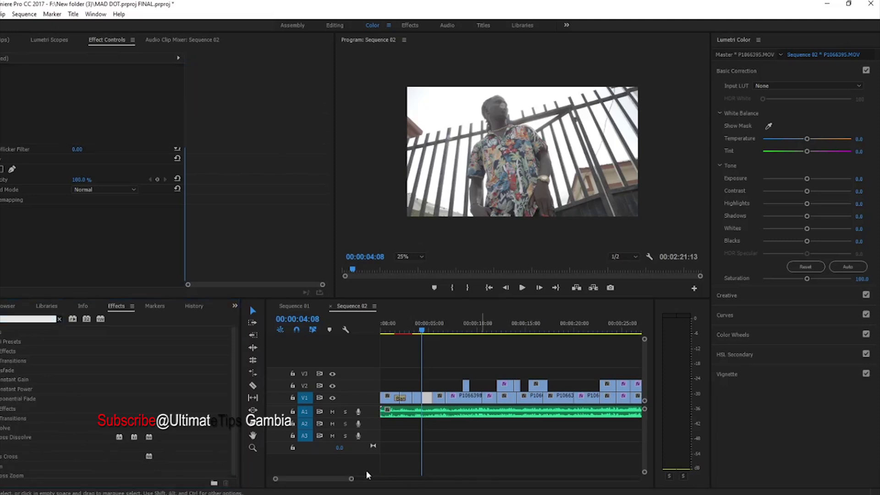
left_click_drag(355, 482, 329, 479)
left_click_drag(10, 437, 513, 405)
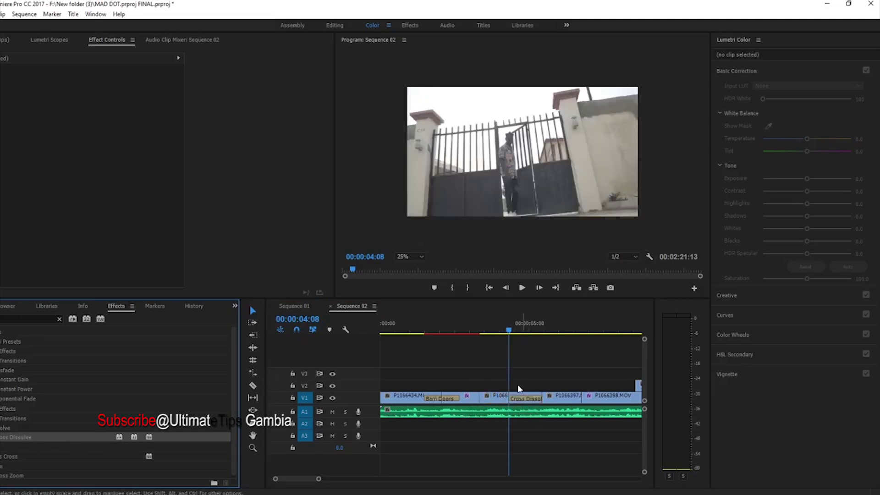
Preview the Cross Dissolve transition twice, replaying from 00:00:04:02 and returning the playhead to 00:00:04:01.
left_click(522, 290)
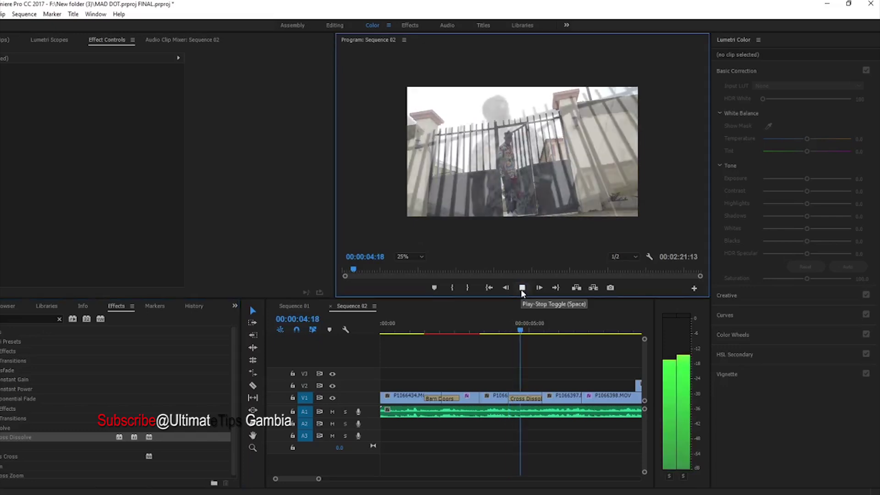
left_click_drag(506, 322, 503, 322)
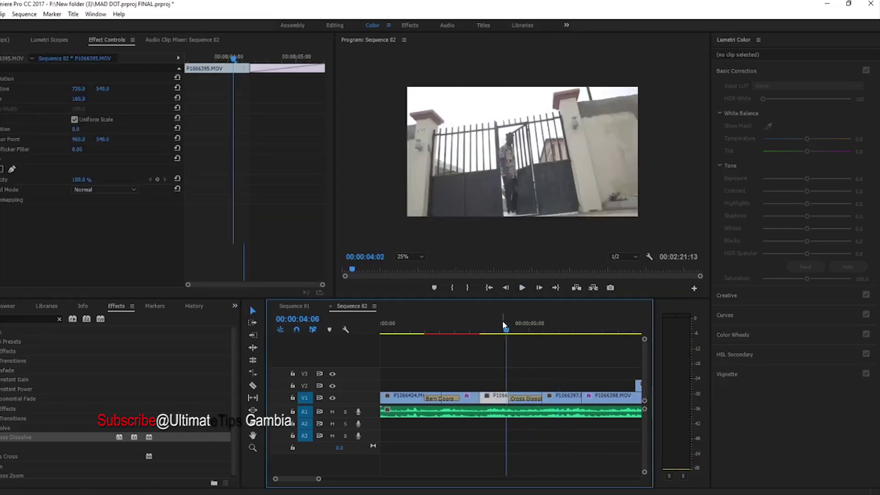
left_click(522, 288)
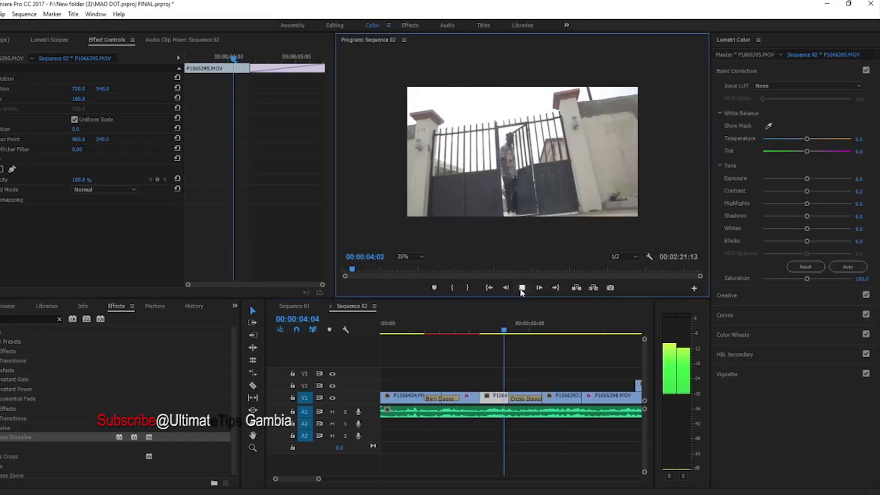
left_click(501, 319)
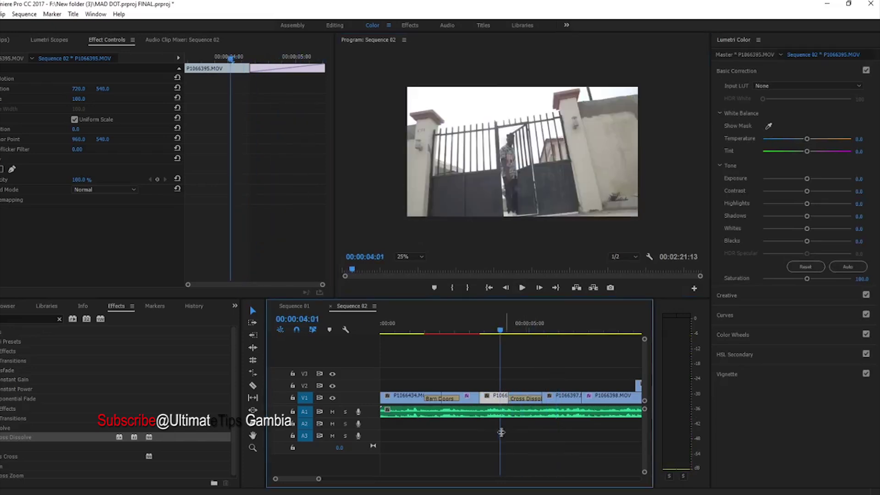
Search the effects for "dip" and apply Dip to Black at the cut between P1066397.MOV and P1066398.MOV on V1.
left_click(23, 318)
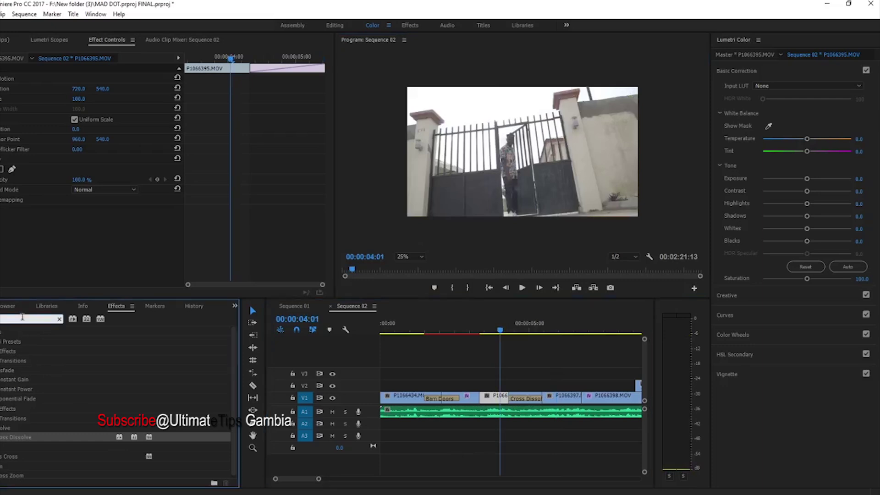
key("BackSpace")
key("BackSpace")
key("BackSpace")
key("BackSpace")
key("BackSpace")
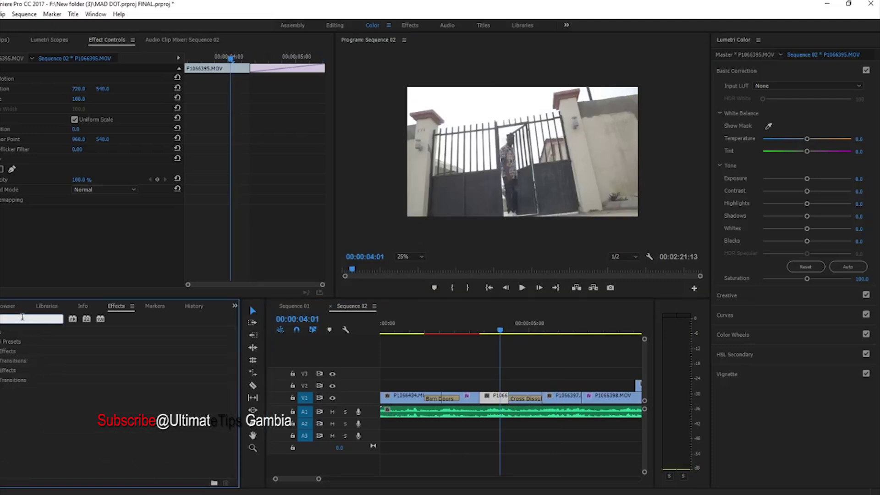
type("dip")
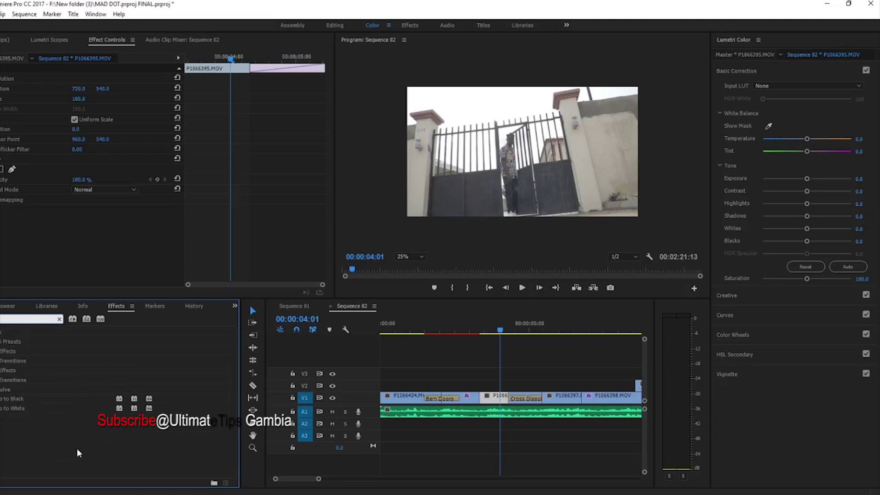
left_click_drag(319, 479, 348, 479)
left_click_drag(1, 402, 456, 405)
Preview the Dip to Black transition twice, starting each playback just before it.
mouse_move(448, 327)
left_mouse_down()
mouse_move(456, 326)
mouse_move(447, 328)
left_mouse_up()
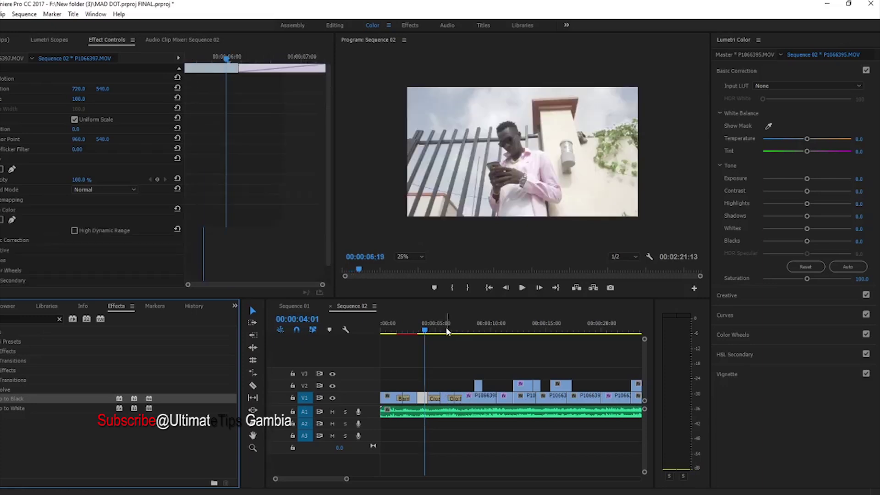
left_click(446, 327)
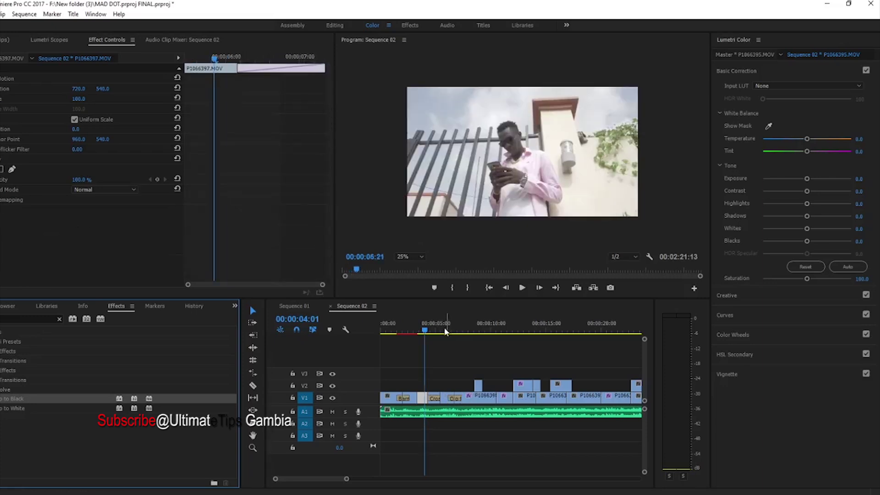
left_click(523, 288)
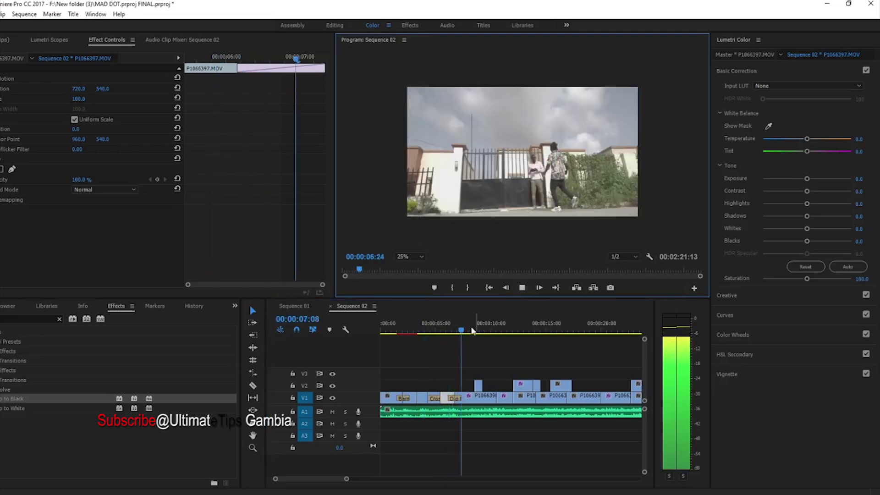
left_click(439, 329)
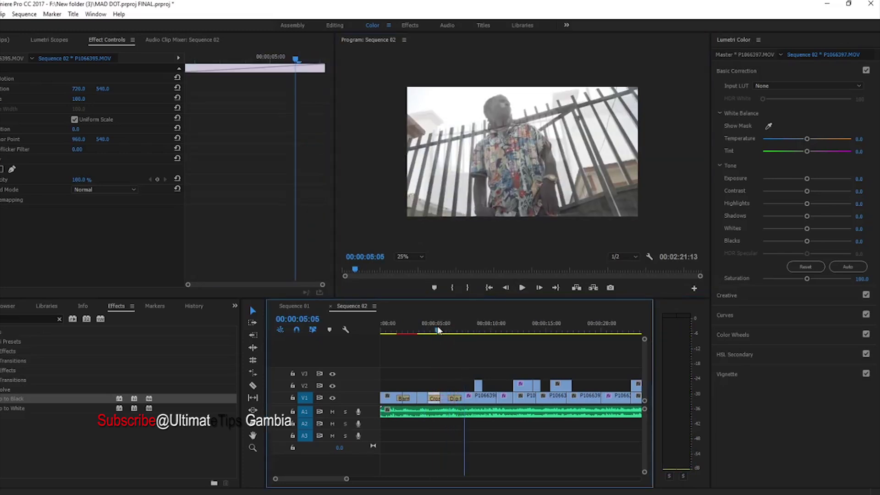
left_click_drag(438, 327, 436, 329)
left_click(523, 290)
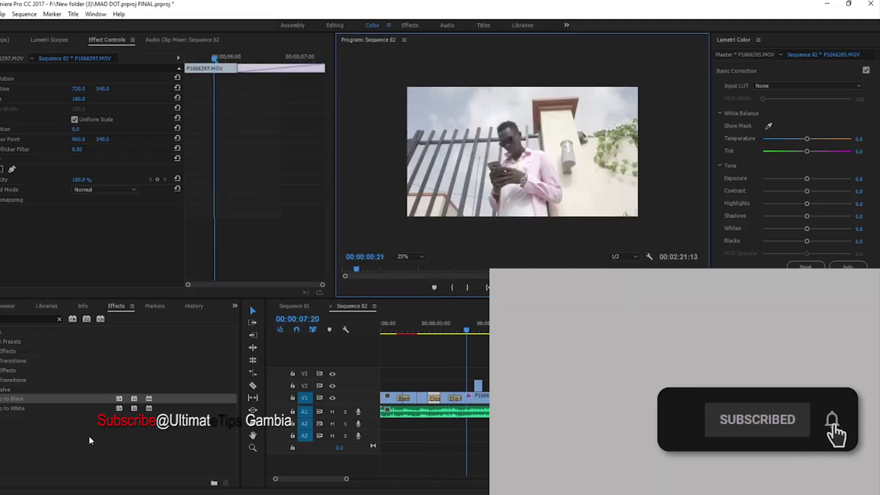
Apply the Dip to White transition at the cut between P1066398.MOV and P1066392.MOV on V1.
left_click(12, 408)
left_click_drag(34, 410, 501, 400)
left_click_drag(17, 411, 499, 403)
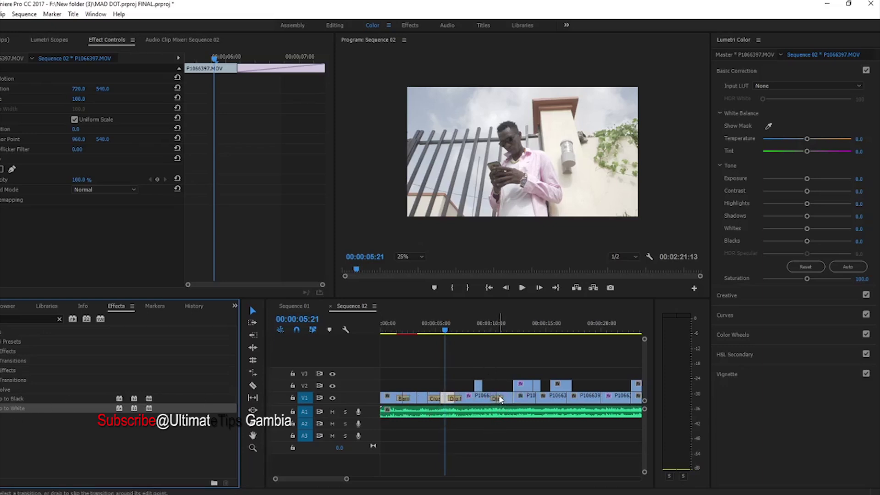
Preview the Dip to White transition twice, replaying from around 00:00:08:12 and stopping at 00:00:13:03.
left_click(521, 289)
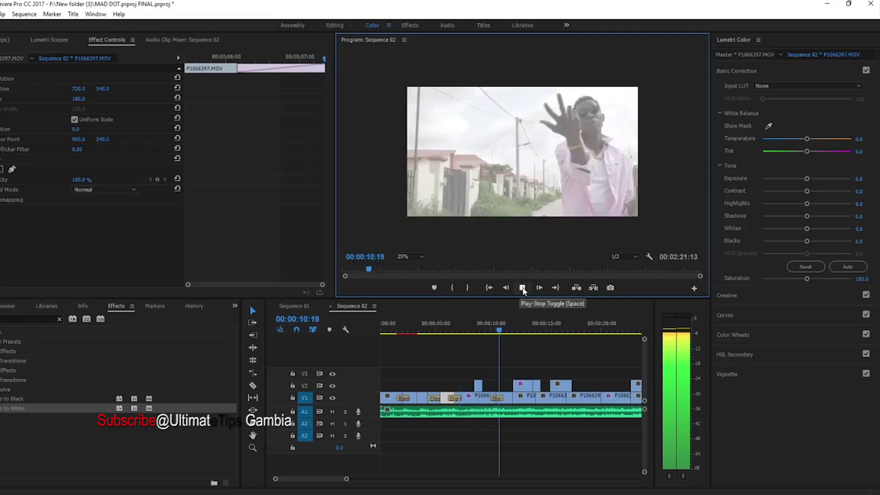
left_click_drag(479, 320, 475, 319)
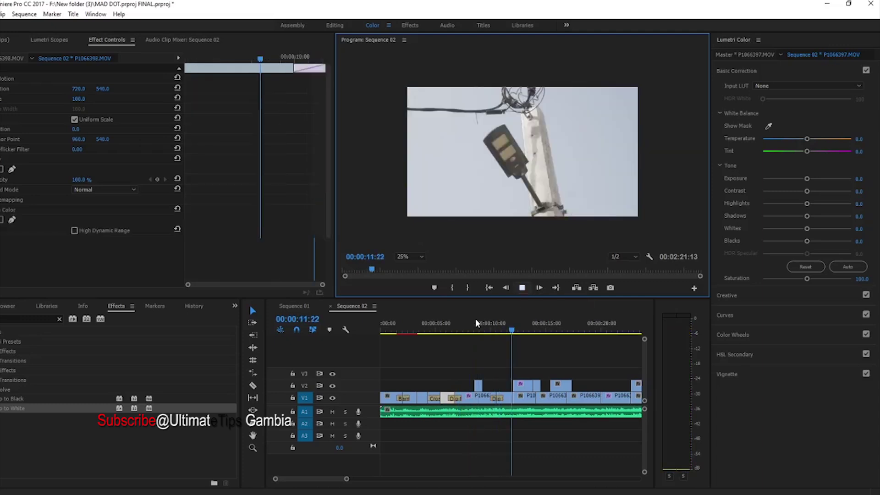
left_click(481, 319)
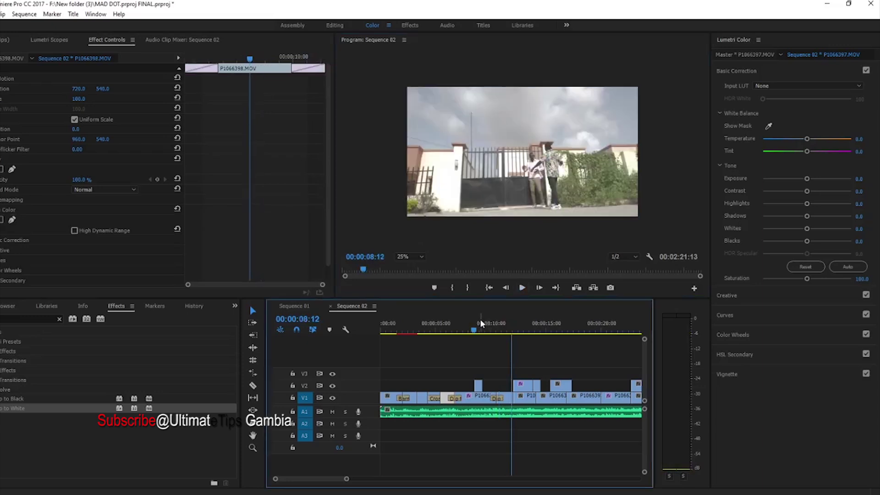
key("Left")
left_click(521, 287)
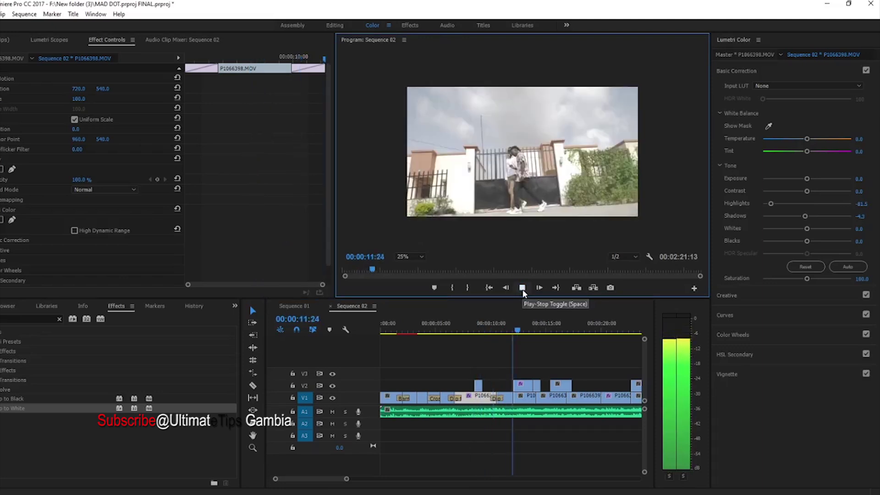
left_click(523, 288)
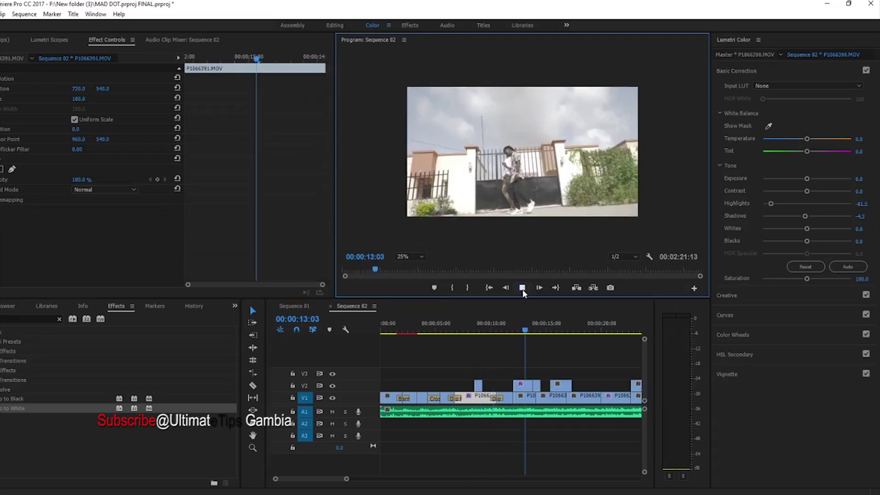
mouse_move(347, 479)
left_mouse_down()
mouse_move(401, 471)
mouse_move(371, 480)
mouse_move(417, 479)
left_mouse_up()
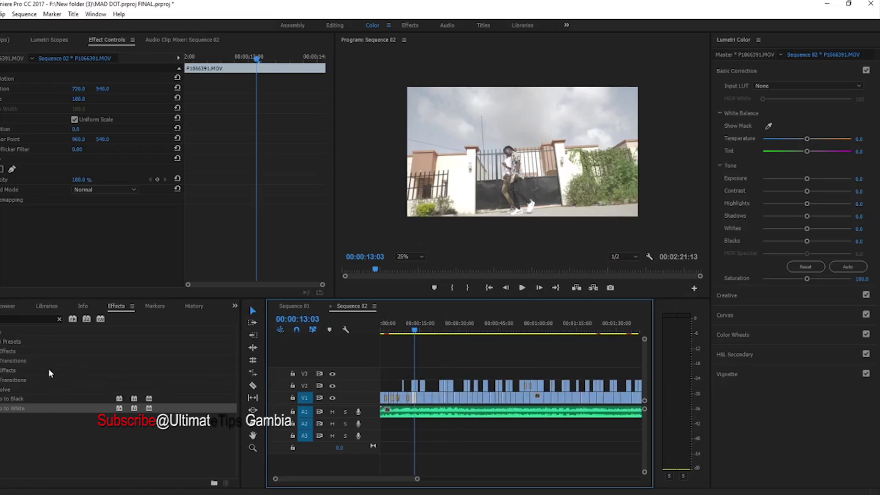
left_click(3, 318)
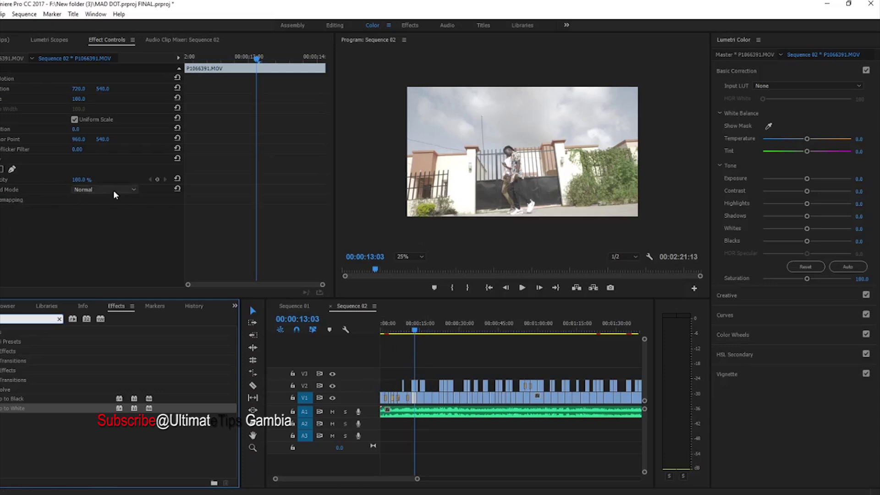
left_click(137, 189)
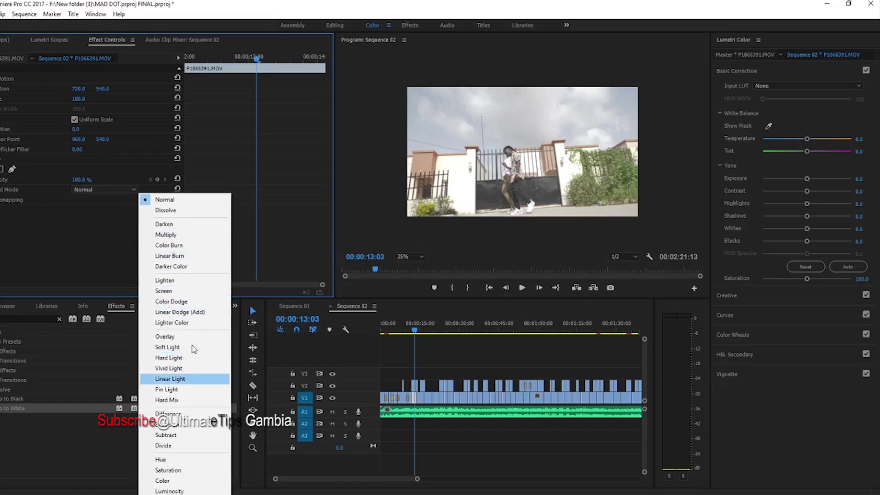
left_click(130, 243)
Play the sequence from 00:00:00:00 through all the applied transitions, stopping at 00:00:11:11 after Dip to White.
left_click_drag(405, 327, 382, 328)
left_click(383, 327)
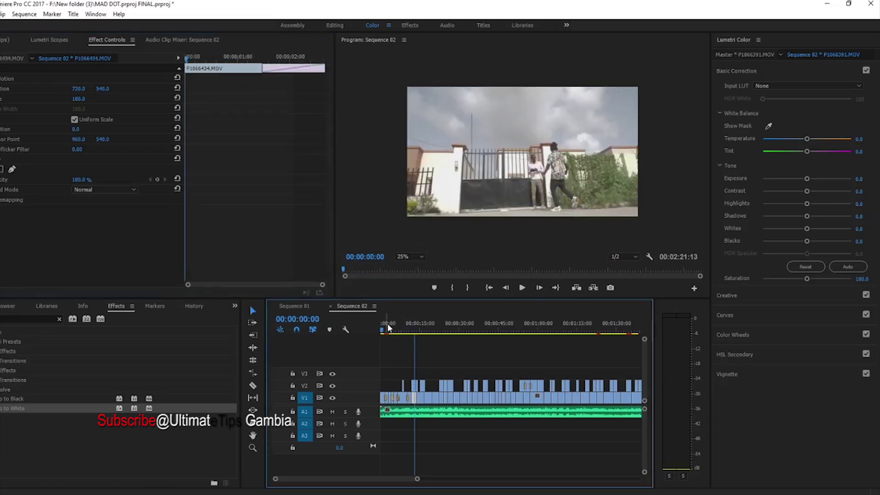
left_click(527, 290)
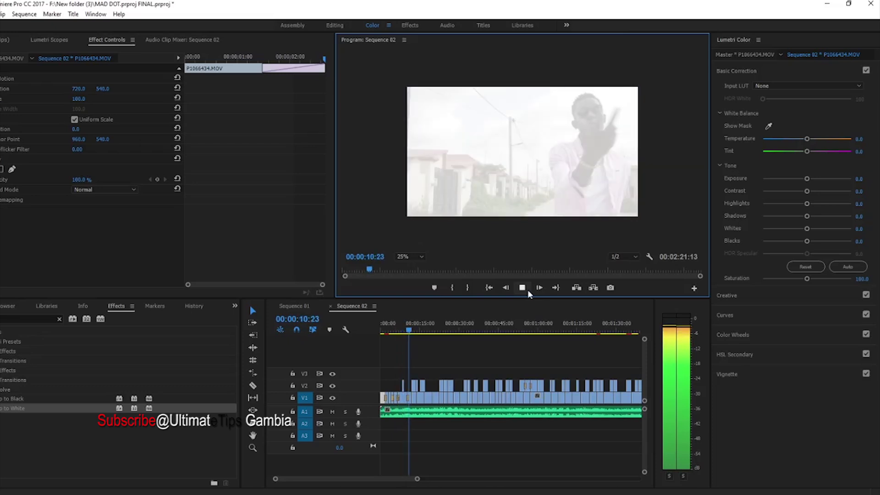
left_click(527, 290)
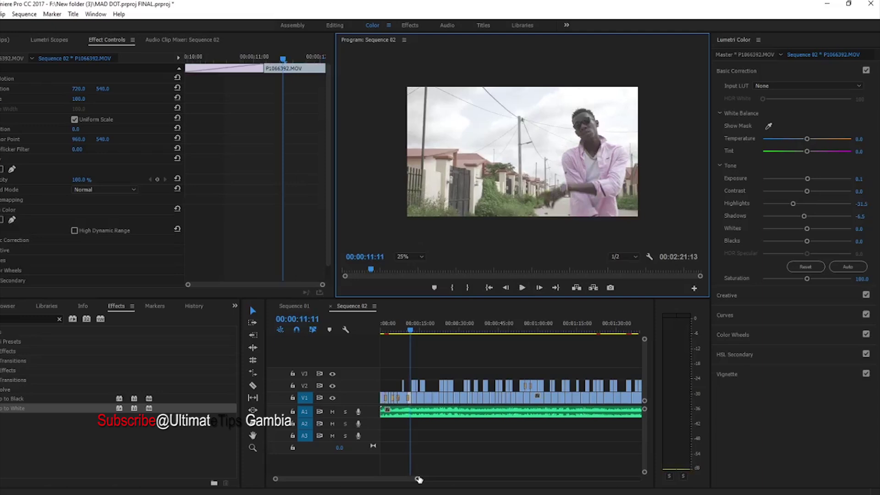
left_click_drag(417, 479, 435, 477)
scroll(490, 458, "down", 2)
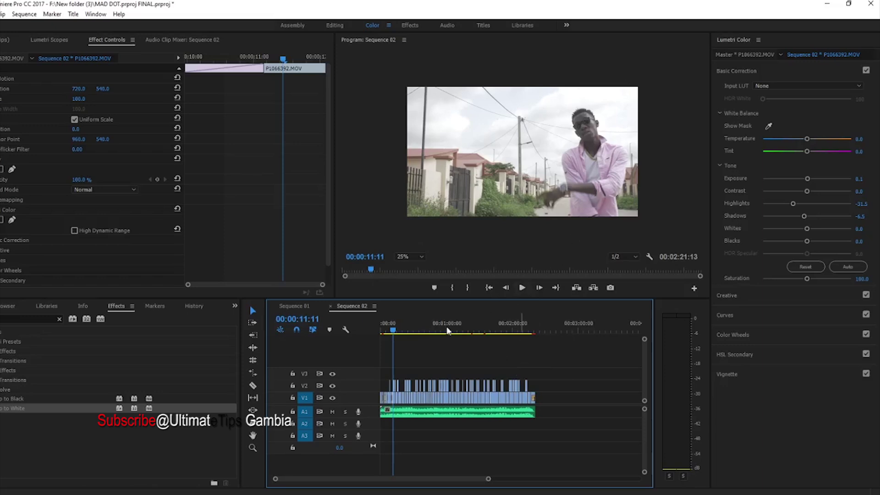
left_click(375, 306)
left_click(414, 60)
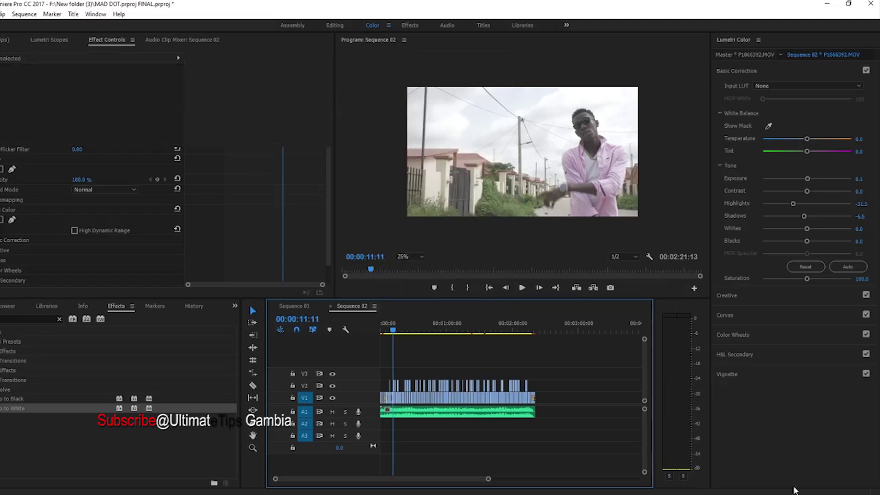